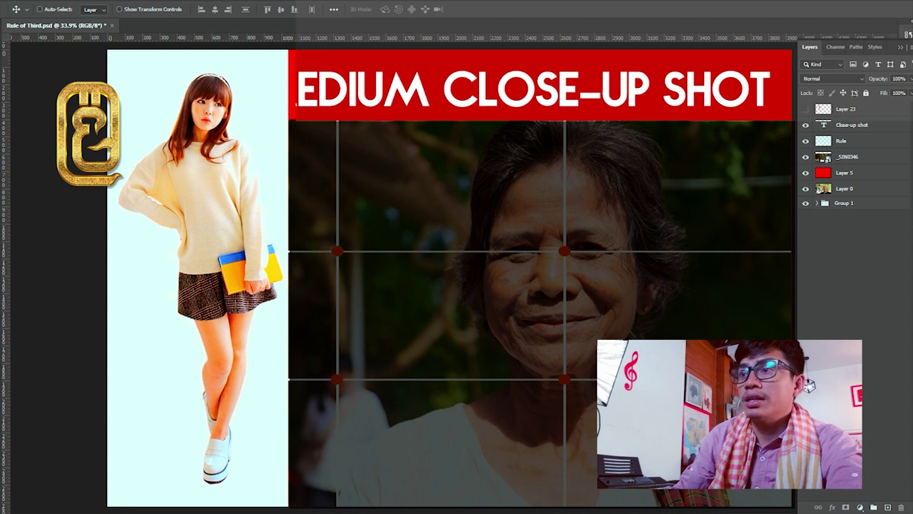
Add a new empty layer, Layer 21, above the Close-up shot text layer for sketching
{"action": "left_click", "coordinate": [889, 507]}
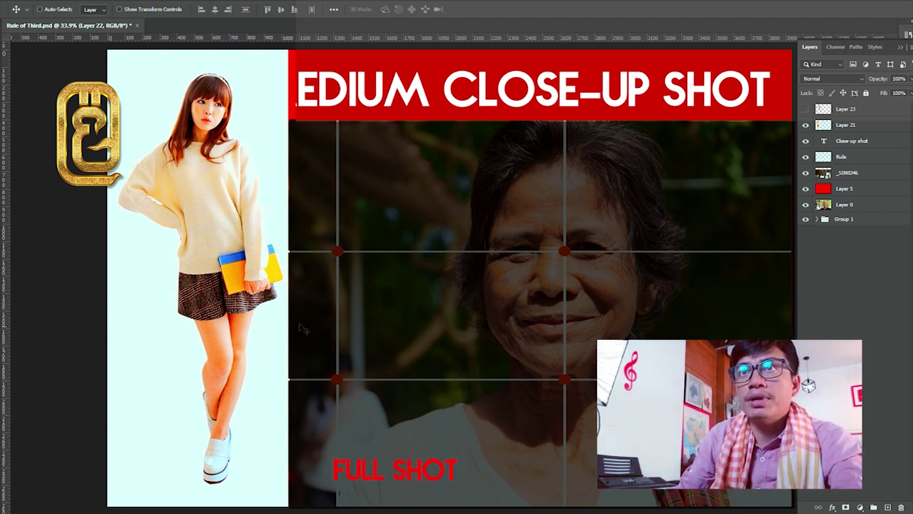
With the Brush, draw green lines bracketing the standing girl from head to below her knees
{"action": "key", "text": "b"}
{"action": "left_click_drag", "start_coordinate": [214, 69], "coordinate": [234, 69]}
{"action": "left_click_drag", "start_coordinate": [171, 70], "coordinate": [184, 479]}
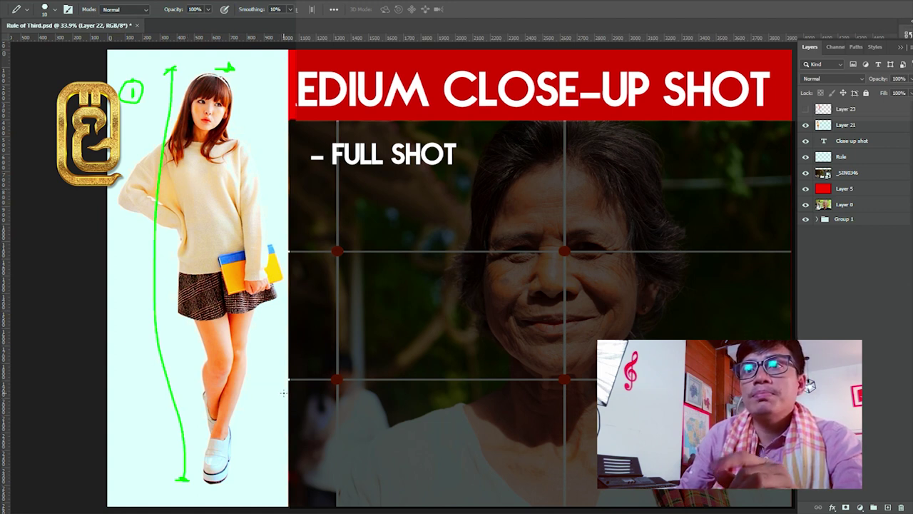
{"action": "left_click_drag", "start_coordinate": [174, 396], "coordinate": [261, 396]}
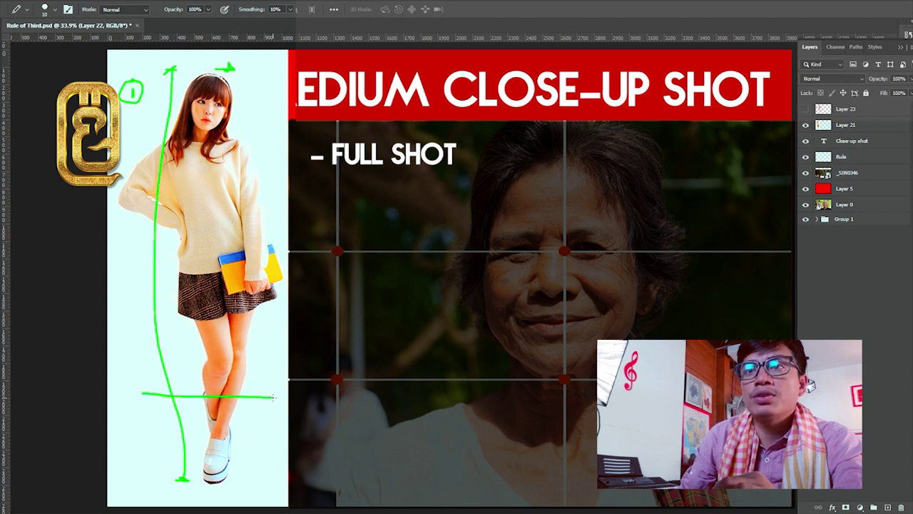
{"action": "left_click_drag", "start_coordinate": [279, 394], "coordinate": [275, 81]}
{"action": "left_click_drag", "start_coordinate": [167, 68], "coordinate": [296, 68]}
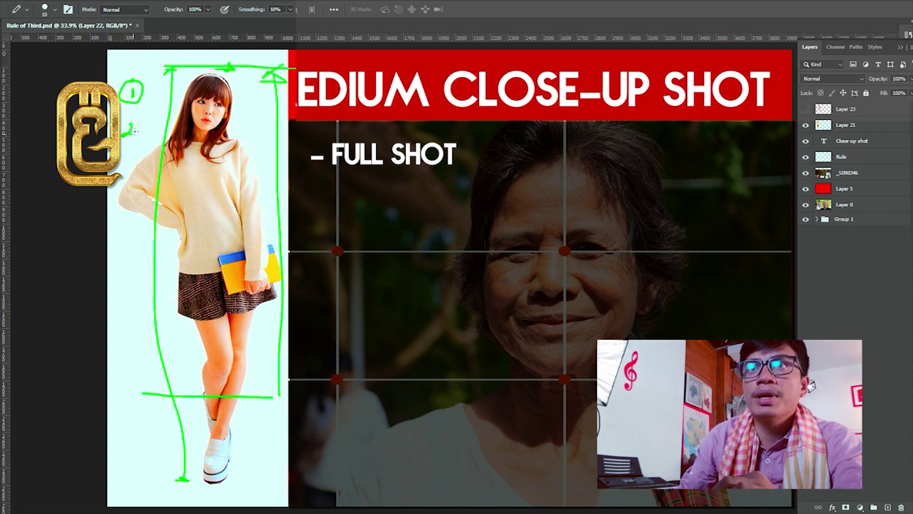
Add circled numbers 2 and 3 beside the logo and a green line at her waist
{"action": "left_click_drag", "start_coordinate": [125, 120], "coordinate": [143, 128]}
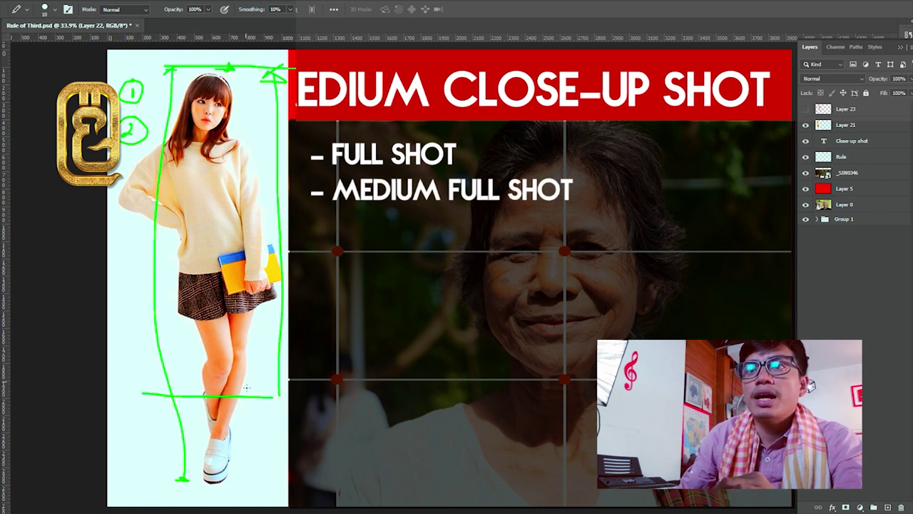
{"action": "mouse_move", "coordinate": [122, 281]}
{"action": "left_mouse_down"}
{"action": "mouse_move", "coordinate": [329, 276]}
{"action": "mouse_move", "coordinate": [325, 122]}
{"action": "left_mouse_up"}
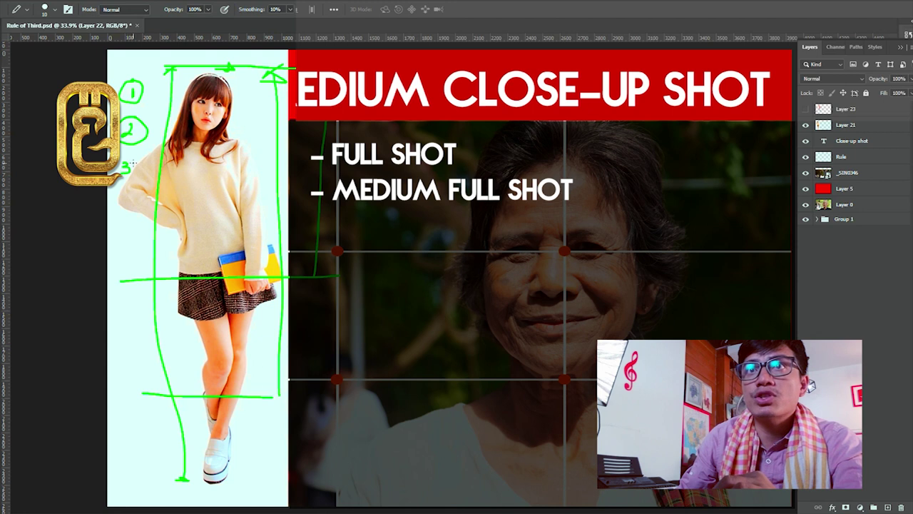
{"action": "left_click_drag", "start_coordinate": [133, 162], "coordinate": [134, 170]}
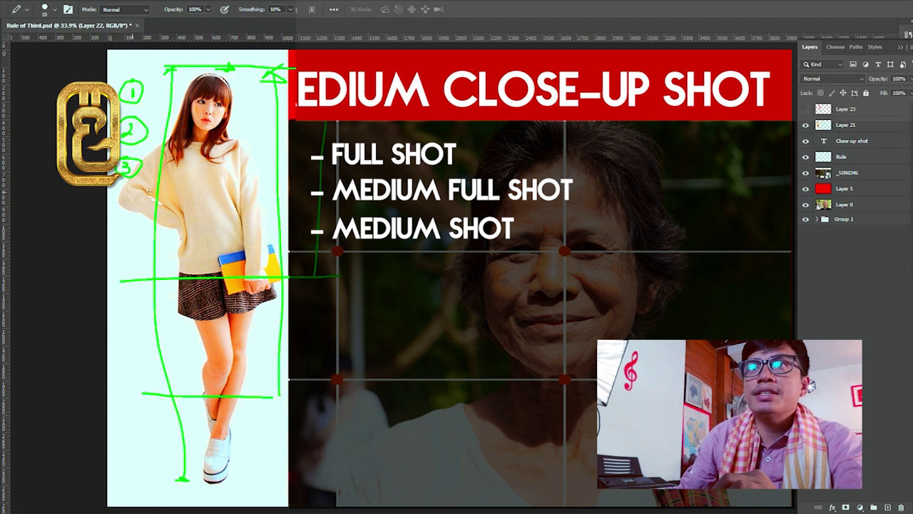
Draw green lines at the girl's chest, below her chin and across her eyes, numbered 4–6
{"action": "left_click_drag", "start_coordinate": [158, 187], "coordinate": [282, 185]}
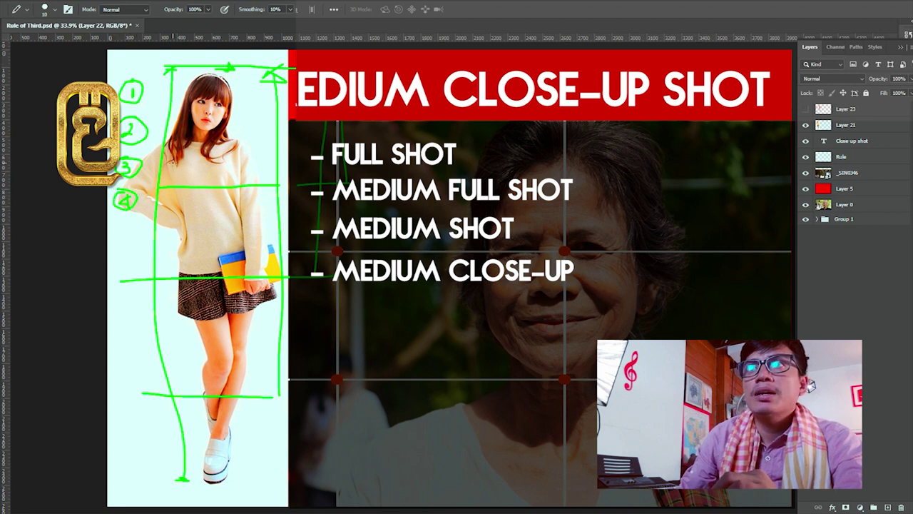
{"action": "left_click_drag", "start_coordinate": [242, 68], "coordinate": [248, 180]}
{"action": "left_click_drag", "start_coordinate": [155, 135], "coordinate": [267, 129]}
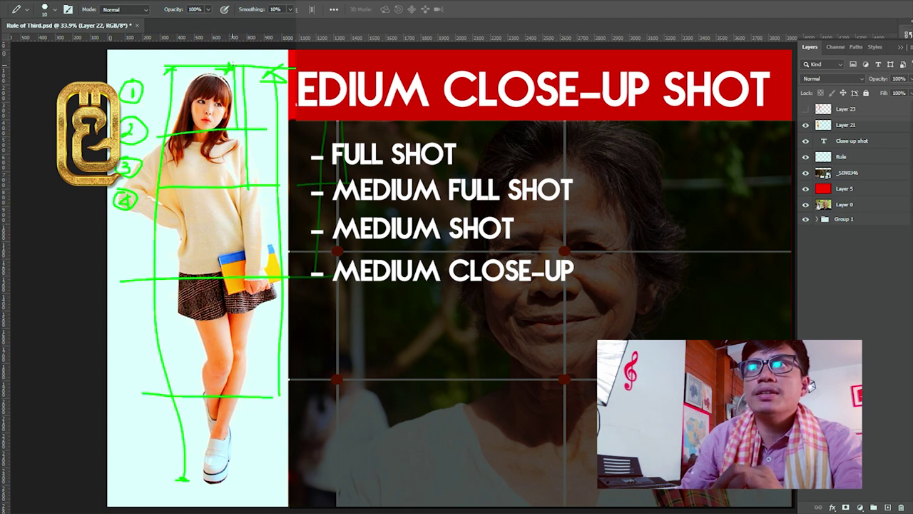
{"action": "mouse_move", "coordinate": [126, 227]}
{"action": "left_mouse_down"}
{"action": "mouse_move", "coordinate": [127, 240]}
{"action": "mouse_move", "coordinate": [137, 219]}
{"action": "mouse_move", "coordinate": [129, 220]}
{"action": "left_mouse_up"}
{"action": "left_click_drag", "start_coordinate": [249, 69], "coordinate": [250, 127]}
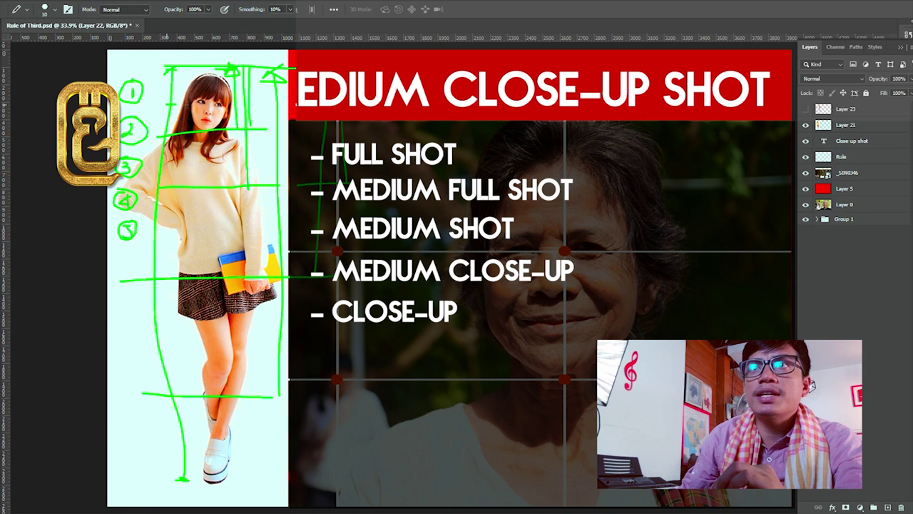
{"action": "left_click_drag", "start_coordinate": [233, 94], "coordinate": [208, 94]}
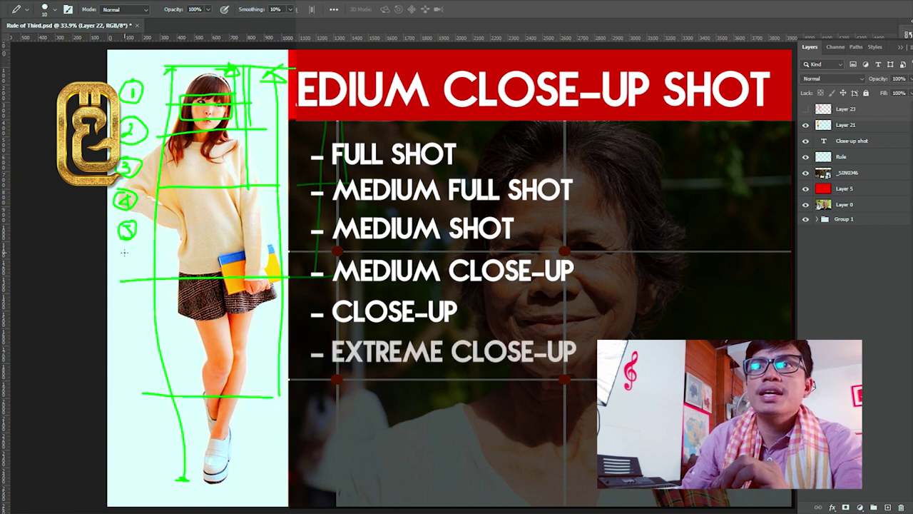
{"action": "left_click_drag", "start_coordinate": [125, 263], "coordinate": [128, 261]}
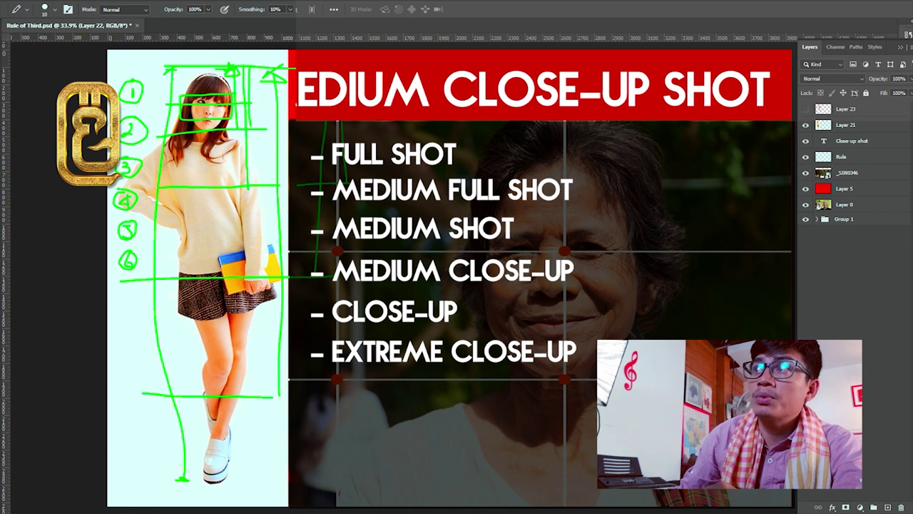
Clear the green sketch, set the brush colour to blue #008aff, and add new Layer 23
{"action": "key", "text": "Delete"}
{"action": "left_click", "coordinate": [29, 326]}
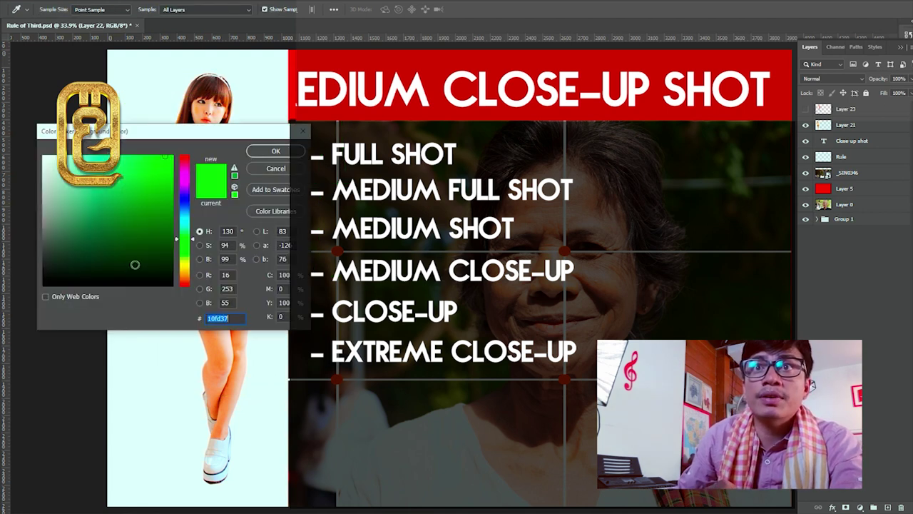
{"action": "mouse_move", "coordinate": [188, 221]}
{"action": "left_mouse_down"}
{"action": "mouse_move", "coordinate": [186, 199]}
{"action": "mouse_move", "coordinate": [189, 213]}
{"action": "left_mouse_up"}
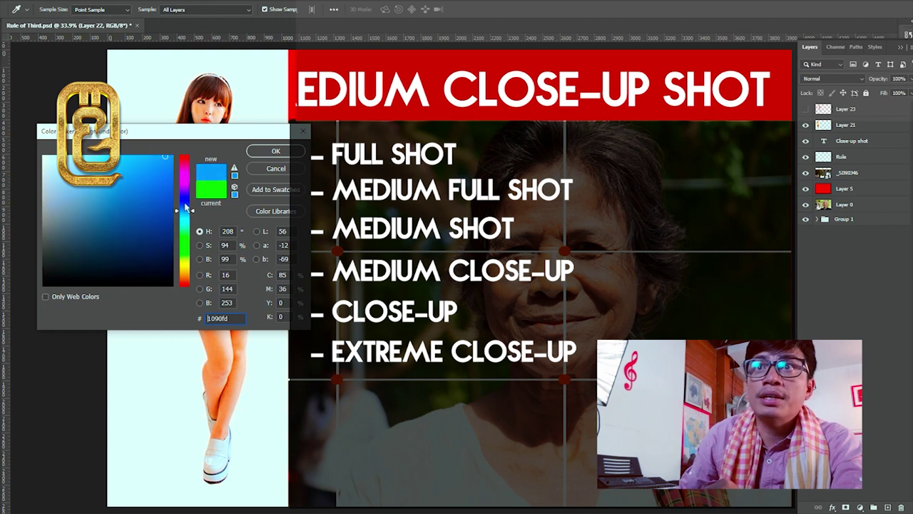
{"action": "left_click_drag", "start_coordinate": [168, 168], "coordinate": [172, 154]}
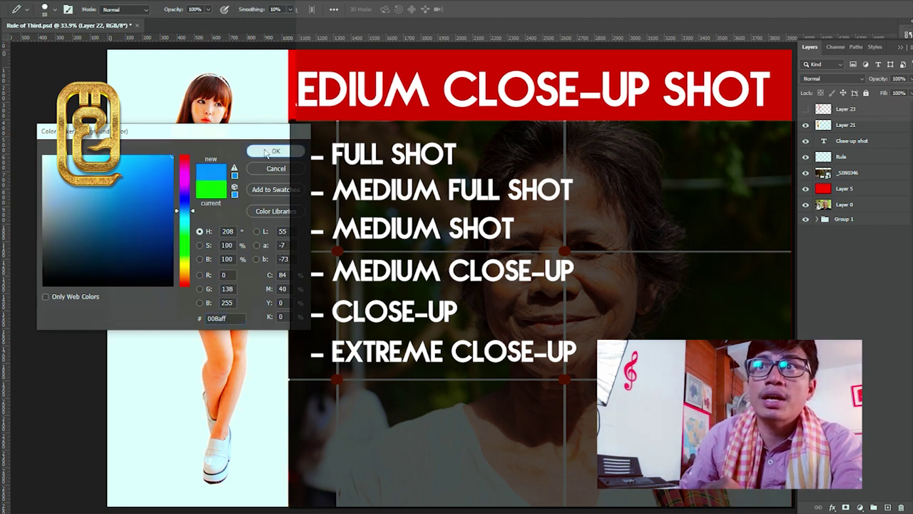
{"action": "left_click", "coordinate": [266, 152]}
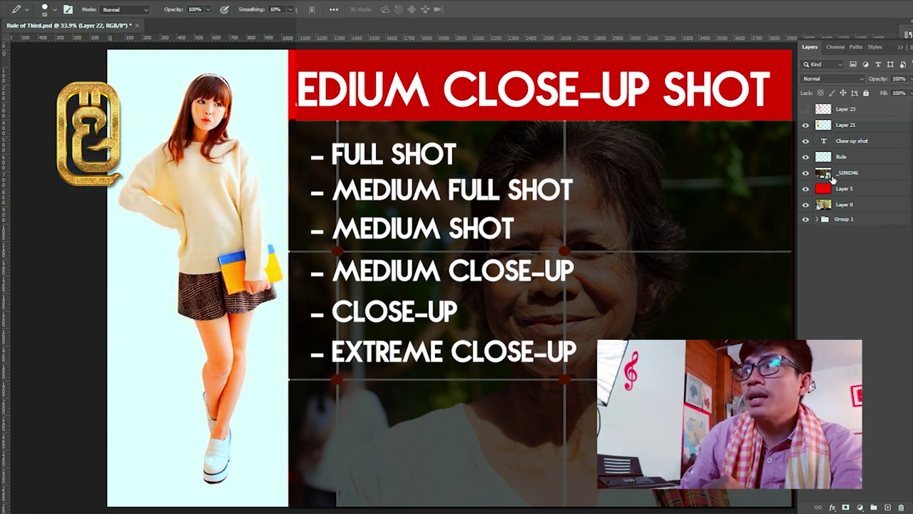
{"action": "left_click", "coordinate": [888, 507]}
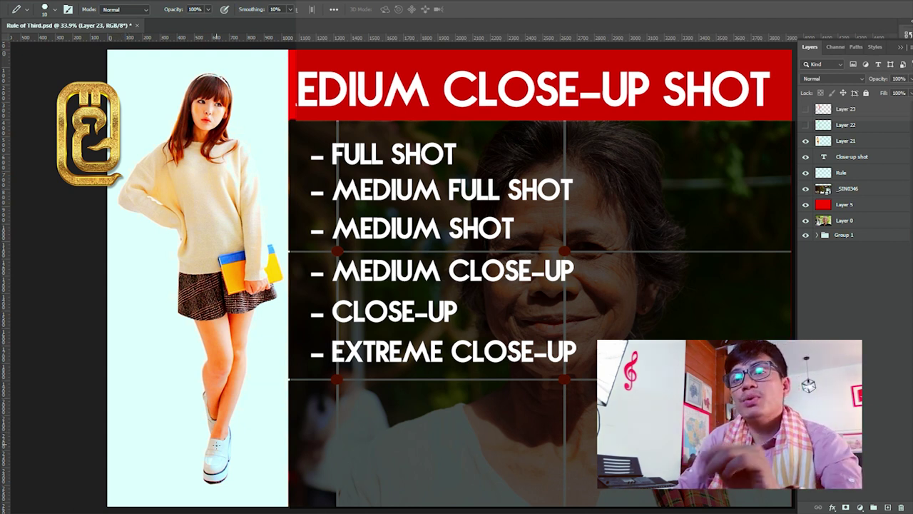
Draw blue brackets framing the figure from head to feet, plus a knee-level line and small mark by the list
{"action": "left_click_drag", "start_coordinate": [192, 484], "coordinate": [145, 486]}
{"action": "left_click_drag", "start_coordinate": [147, 74], "coordinate": [150, 487]}
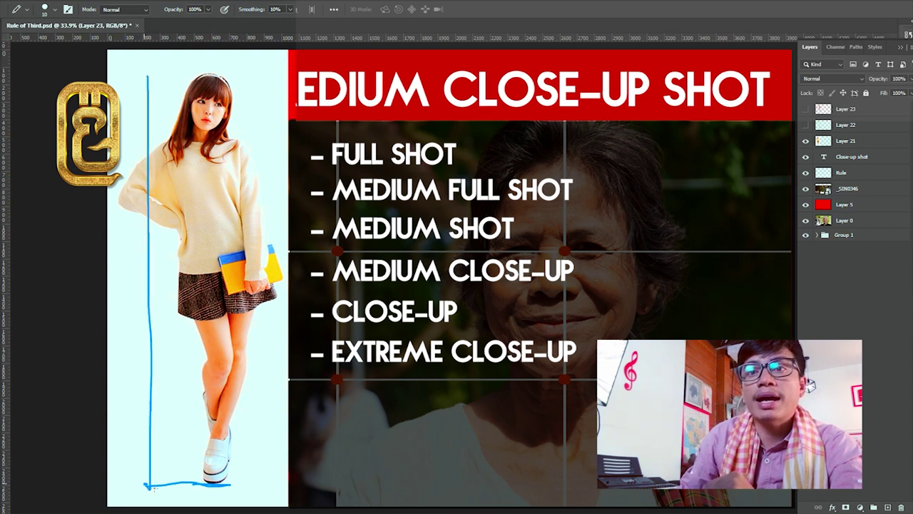
{"action": "left_click_drag", "start_coordinate": [134, 72], "coordinate": [214, 74]}
{"action": "left_click_drag", "start_coordinate": [152, 67], "coordinate": [141, 81]}
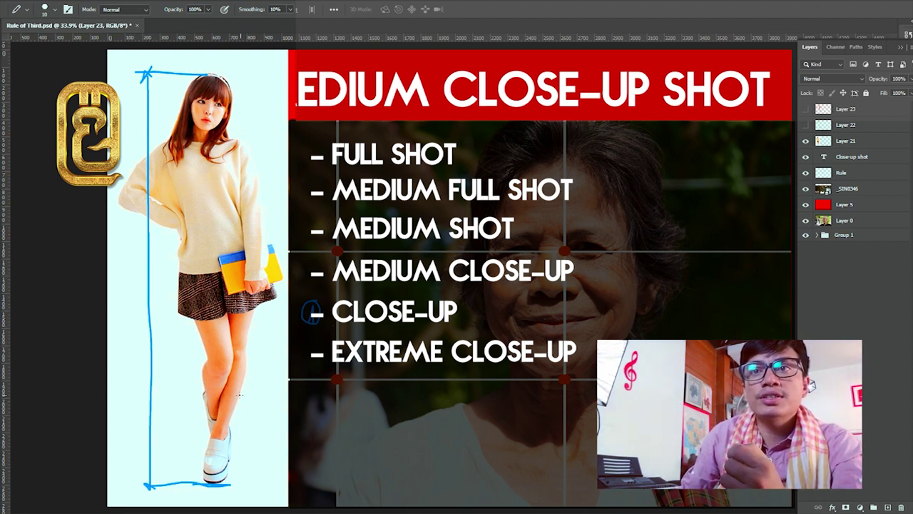
{"action": "left_click_drag", "start_coordinate": [124, 369], "coordinate": [302, 368]}
{"action": "left_click_drag", "start_coordinate": [133, 362], "coordinate": [127, 75]}
{"action": "mouse_move", "coordinate": [311, 338]}
{"action": "left_mouse_down"}
{"action": "mouse_move", "coordinate": [318, 346]}
{"action": "mouse_move", "coordinate": [302, 346]}
{"action": "mouse_move", "coordinate": [322, 333]}
{"action": "left_mouse_up"}
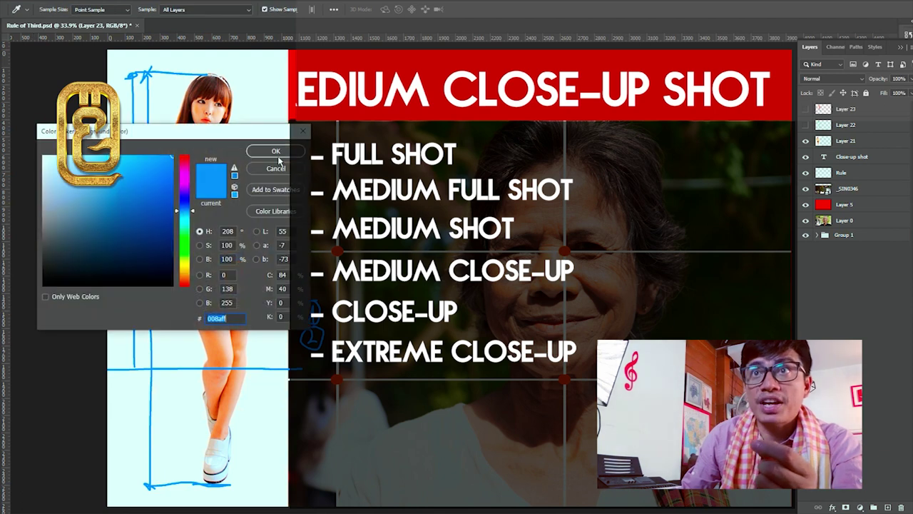
Set the brush colour to red ff0000 and draw a line at the skirt hem with an arrow to the feet
{"action": "type", "text": "ff0000"}
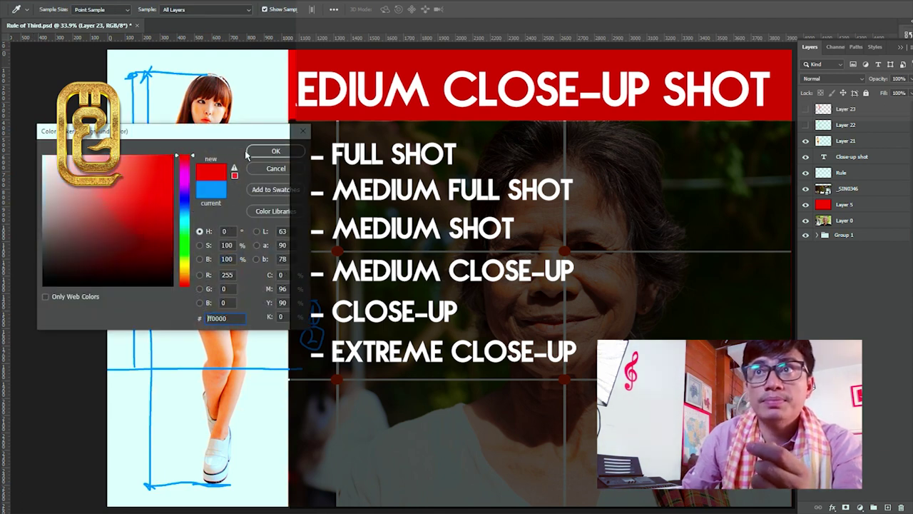
{"action": "left_click", "coordinate": [275, 151]}
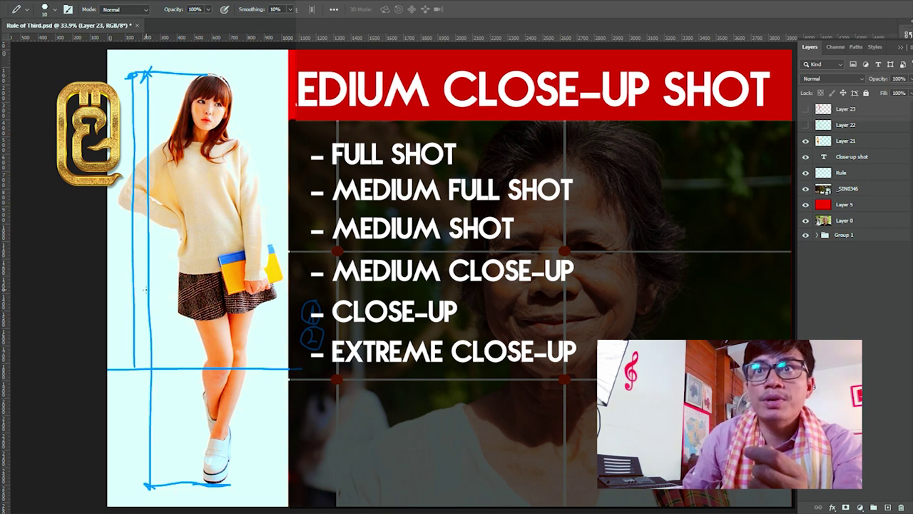
{"action": "left_click_drag", "start_coordinate": [144, 276], "coordinate": [290, 277]}
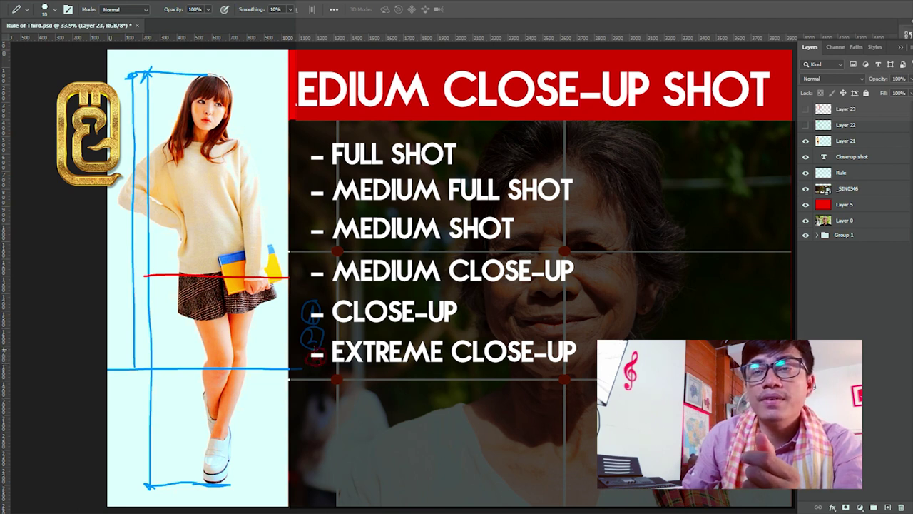
{"action": "mouse_move", "coordinate": [168, 277]}
{"action": "left_mouse_down"}
{"action": "mouse_move", "coordinate": [178, 478]}
{"action": "mouse_move", "coordinate": [184, 470]}
{"action": "left_mouse_up"}
{"action": "left_click_drag", "start_coordinate": [164, 284], "coordinate": [177, 284]}
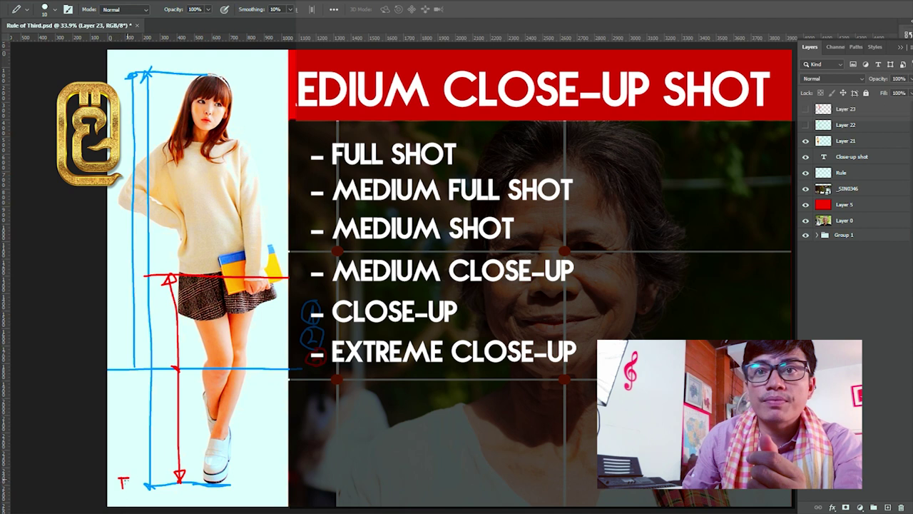
Write the red labels Full beside the feet and MF at the knee line
{"action": "left_click_drag", "start_coordinate": [128, 478], "coordinate": [139, 493]}
{"action": "left_click_drag", "start_coordinate": [145, 471], "coordinate": [147, 493]}
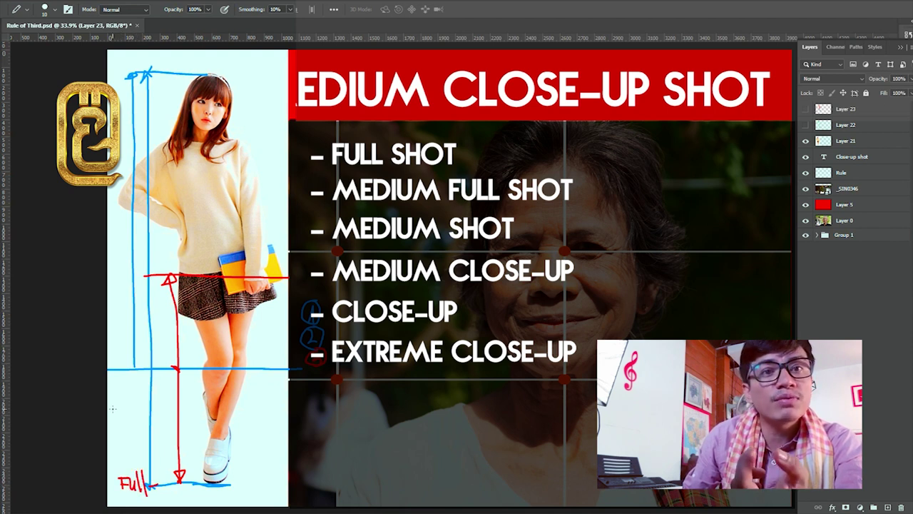
{"action": "mouse_move", "coordinate": [122, 396]}
{"action": "left_mouse_down"}
{"action": "mouse_move", "coordinate": [128, 373]}
{"action": "mouse_move", "coordinate": [149, 404]}
{"action": "left_mouse_up"}
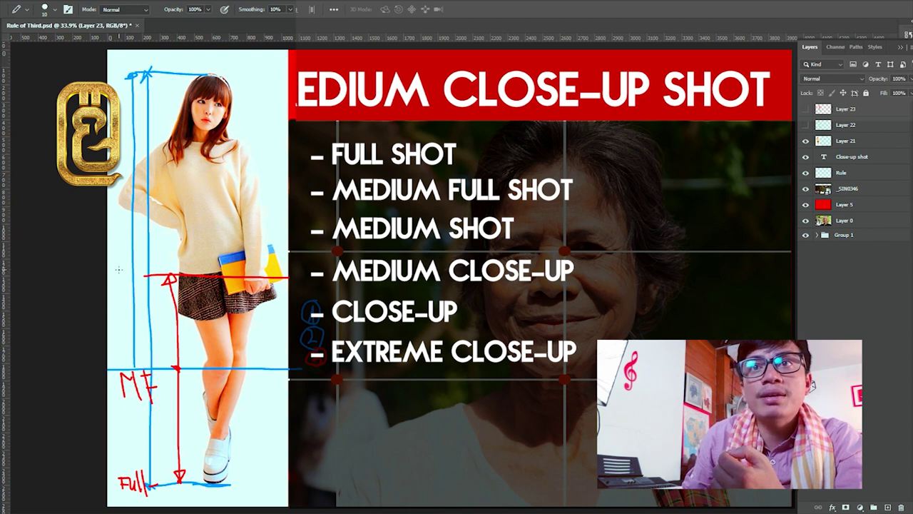
Write a red M by the skirt line and draw red arrowed lines down to a chest-level line
{"action": "mouse_move", "coordinate": [119, 272]}
{"action": "left_mouse_down"}
{"action": "mouse_move", "coordinate": [130, 269]}
{"action": "mouse_move", "coordinate": [140, 281]}
{"action": "left_mouse_up"}
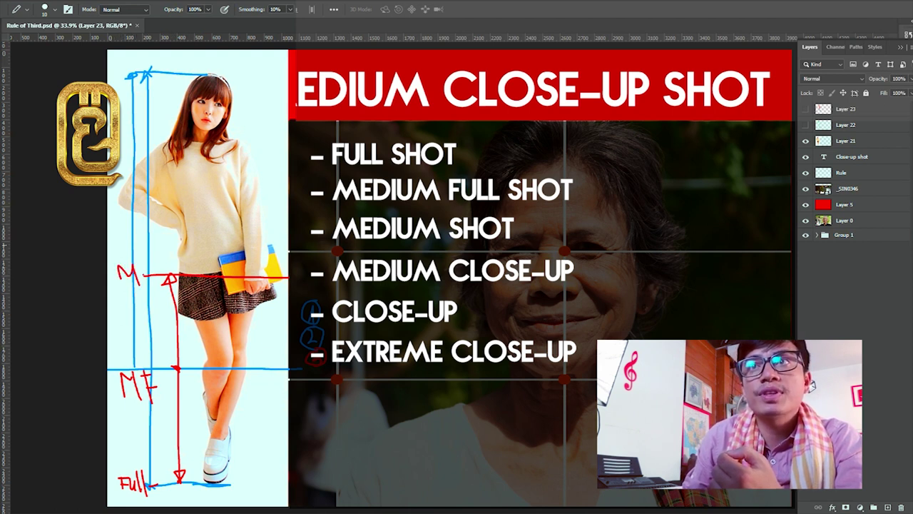
{"action": "mouse_move", "coordinate": [239, 71]}
{"action": "left_mouse_down"}
{"action": "mouse_move", "coordinate": [275, 71]}
{"action": "mouse_move", "coordinate": [281, 278]}
{"action": "left_mouse_up"}
{"action": "mouse_move", "coordinate": [267, 82]}
{"action": "left_mouse_down"}
{"action": "mouse_move", "coordinate": [273, 73]}
{"action": "mouse_move", "coordinate": [278, 84]}
{"action": "left_mouse_up"}
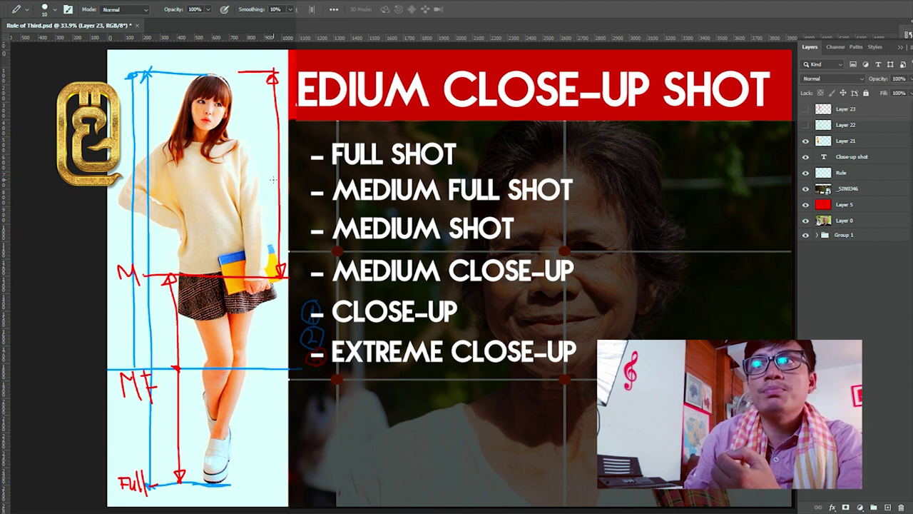
{"action": "left_click_drag", "start_coordinate": [120, 183], "coordinate": [284, 182]}
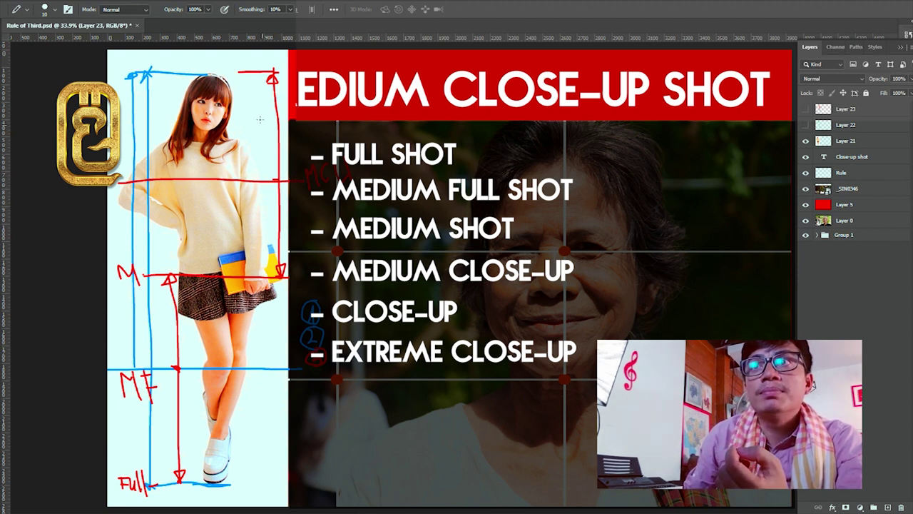
{"action": "left_click_drag", "start_coordinate": [251, 71], "coordinate": [258, 178]}
Add red face-level lines, the CU bracket, a circle around the head, and eye and chin marks
{"action": "left_click_drag", "start_coordinate": [257, 84], "coordinate": [252, 74]}
{"action": "left_click_drag", "start_coordinate": [135, 130], "coordinate": [261, 127]}
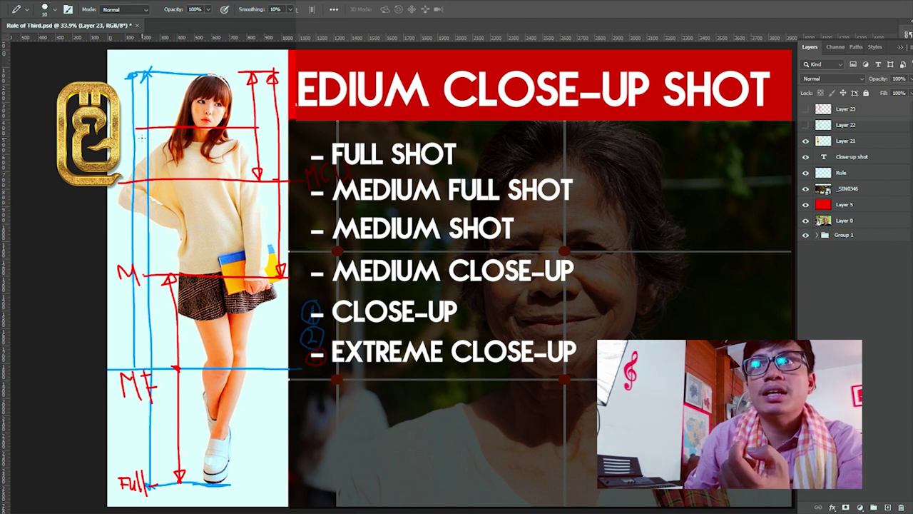
{"action": "left_click_drag", "start_coordinate": [138, 132], "coordinate": [261, 132]}
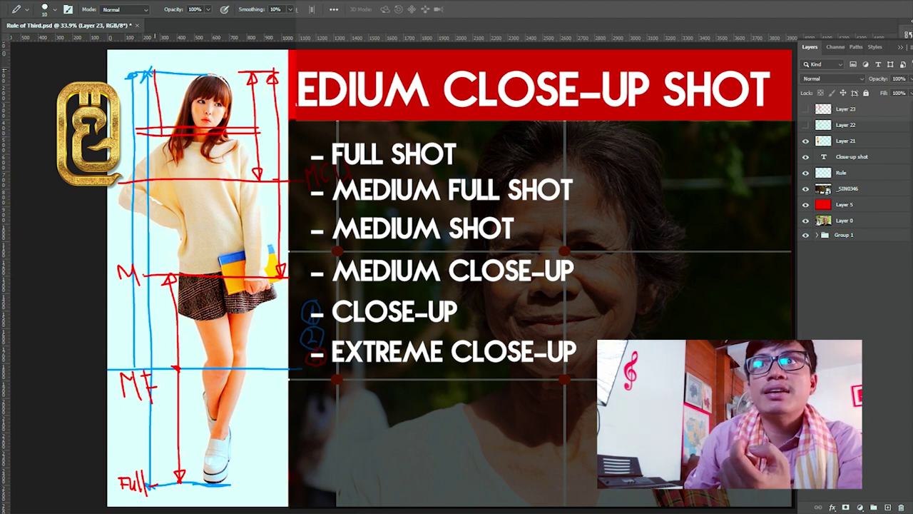
{"action": "mouse_move", "coordinate": [153, 68]}
{"action": "left_mouse_down"}
{"action": "mouse_move", "coordinate": [142, 81]}
{"action": "mouse_move", "coordinate": [197, 60]}
{"action": "left_mouse_up"}
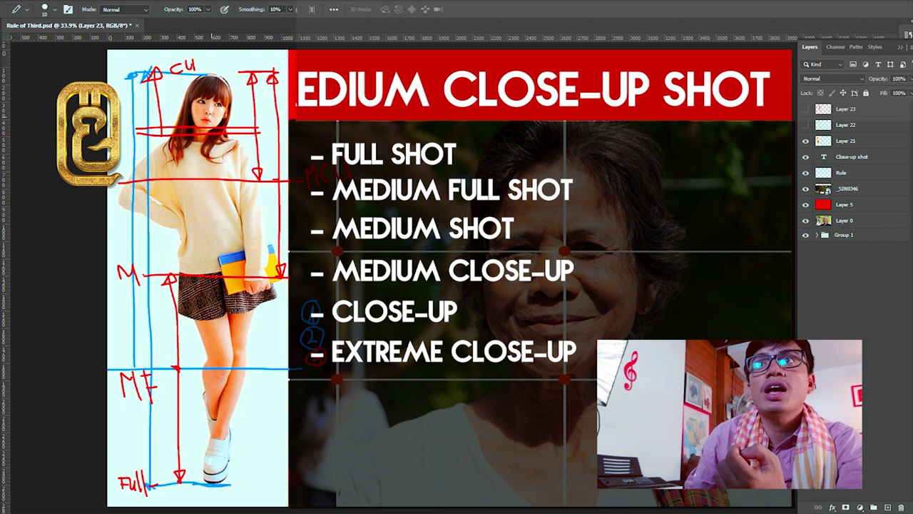
{"action": "mouse_move", "coordinate": [166, 83]}
{"action": "left_mouse_down"}
{"action": "mouse_move", "coordinate": [252, 90]}
{"action": "mouse_move", "coordinate": [211, 125]}
{"action": "mouse_move", "coordinate": [179, 99]}
{"action": "mouse_move", "coordinate": [228, 82]}
{"action": "mouse_move", "coordinate": [240, 96]}
{"action": "left_mouse_up"}
{"action": "left_click_drag", "start_coordinate": [183, 113], "coordinate": [256, 112]}
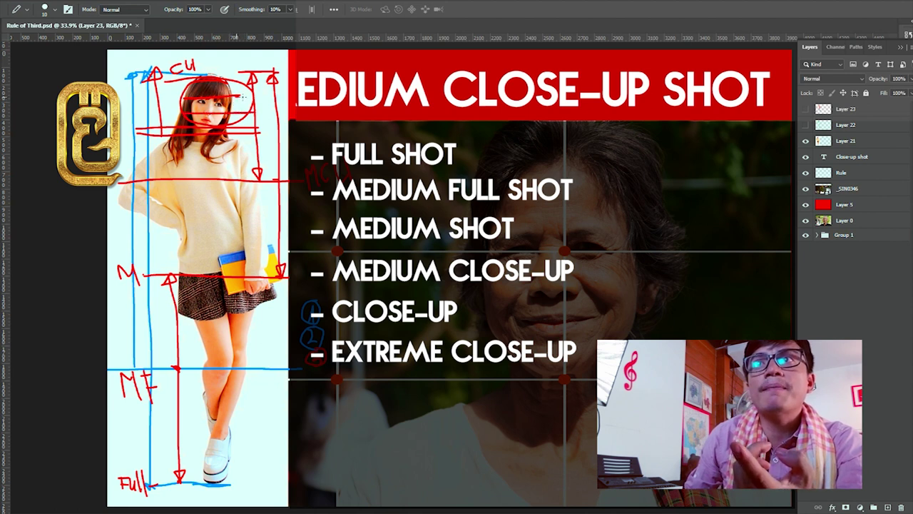
{"action": "left_click_drag", "start_coordinate": [239, 96], "coordinate": [255, 97]}
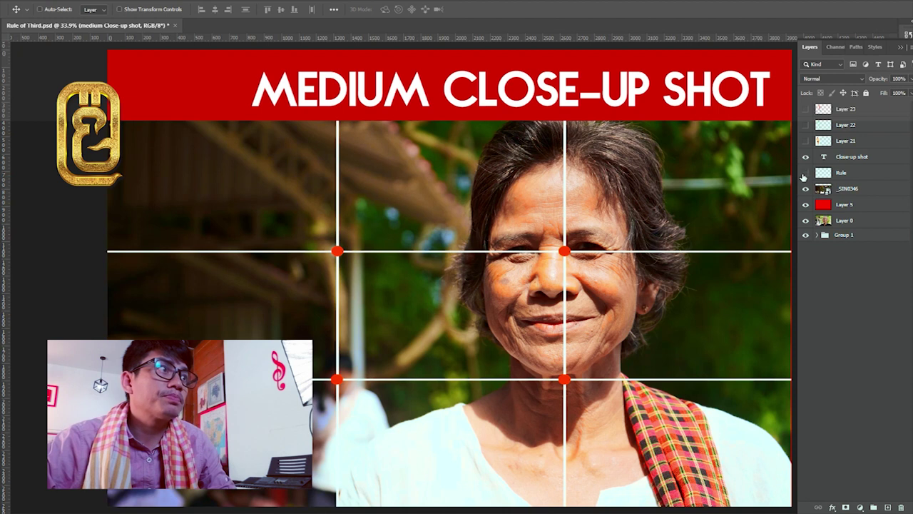
{"action": "left_click", "coordinate": [804, 173]}
{"action": "left_click", "coordinate": [805, 174]}
{"action": "left_click", "coordinate": [805, 173]}
{"action": "left_click", "coordinate": [805, 174]}
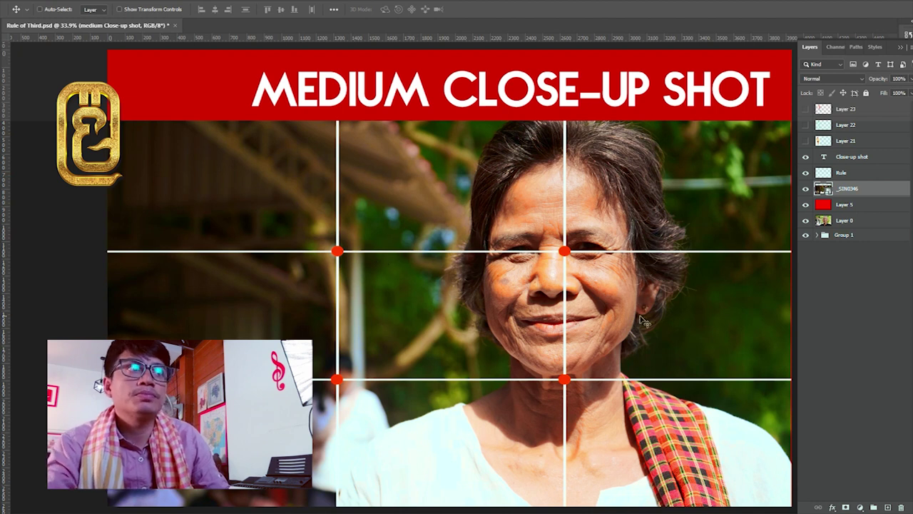
{"action": "left_click_drag", "start_coordinate": [646, 314], "coordinate": [713, 314]}
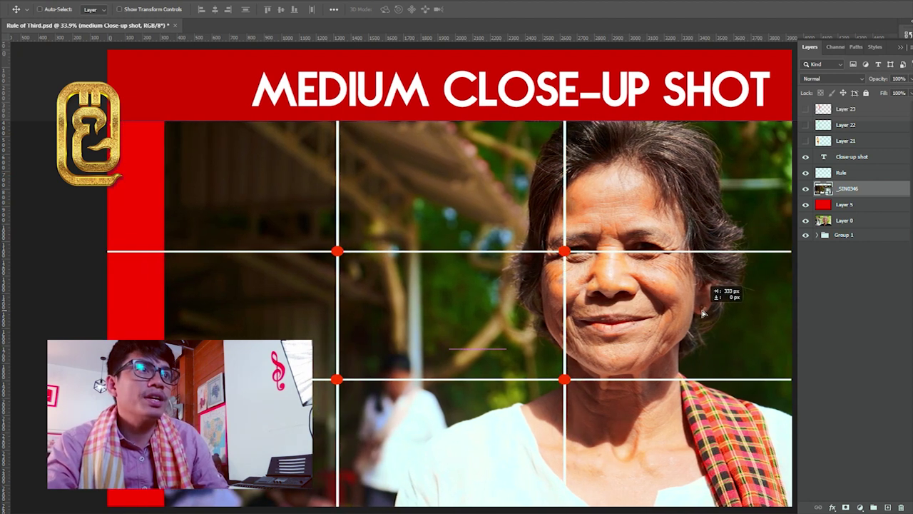
Slide the _SIN0346 photo left and enlarge it with Ctrl+T so her face is bigger
{"action": "left_click_drag", "start_coordinate": [713, 314], "coordinate": [541, 309]}
{"action": "key", "text": "ctrl+t"}
{"action": "mouse_move", "coordinate": [687, 342]}
{"action": "left_mouse_down"}
{"action": "mouse_move", "coordinate": [796, 306]}
{"action": "mouse_move", "coordinate": [610, 217]}
{"action": "left_mouse_up"}
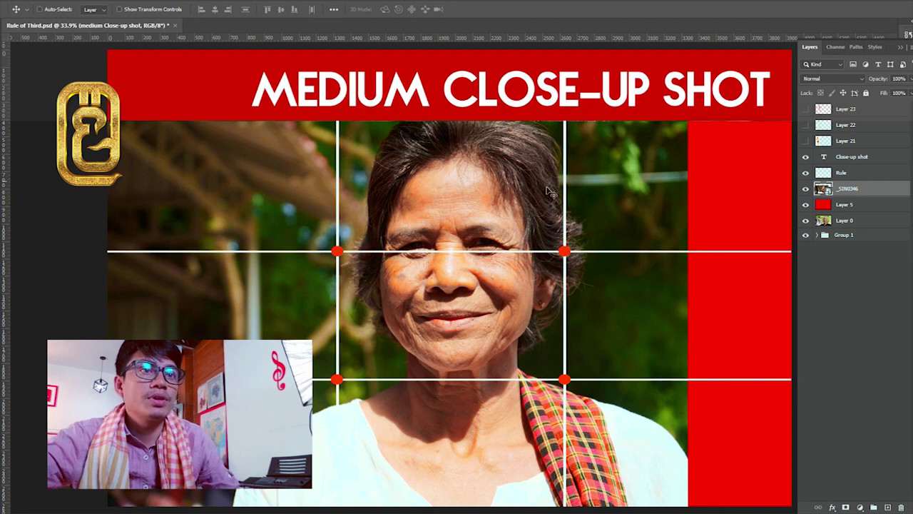
Move the photo back right onto the thirds grid and select the medium Close-up shot title layer
{"action": "left_click_drag", "start_coordinate": [475, 360], "coordinate": [563, 347]}
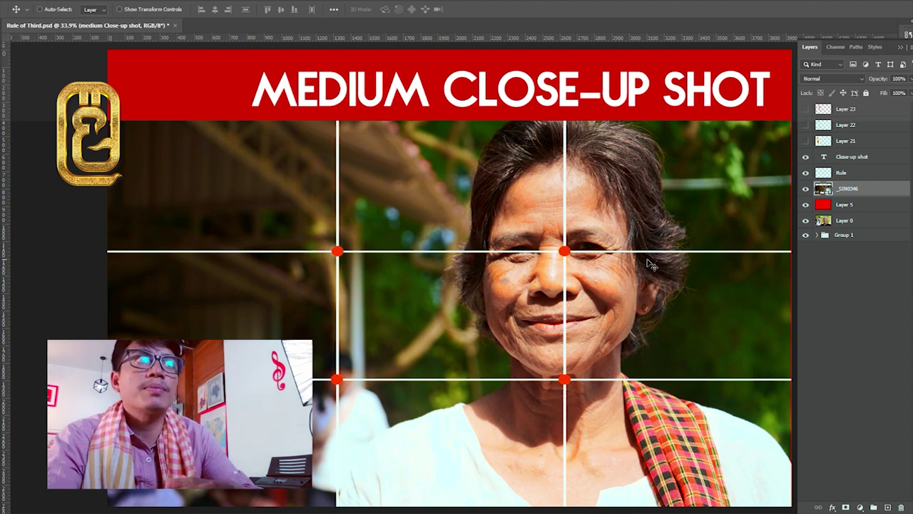
{"action": "left_click", "coordinate": [857, 157]}
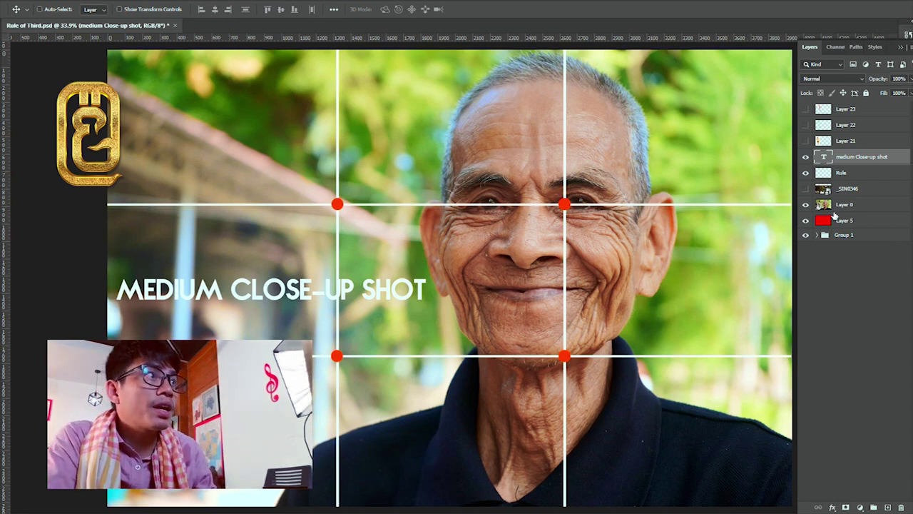
Make Layer 23 and Layer 21 visible to show the red and blue sketches over the girl photo
{"action": "left_click", "coordinate": [805, 110]}
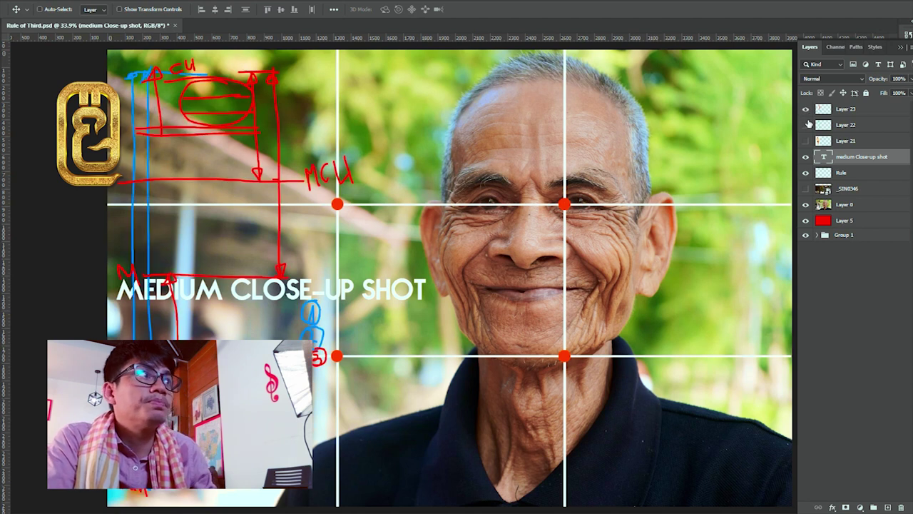
{"action": "left_click", "coordinate": [806, 140]}
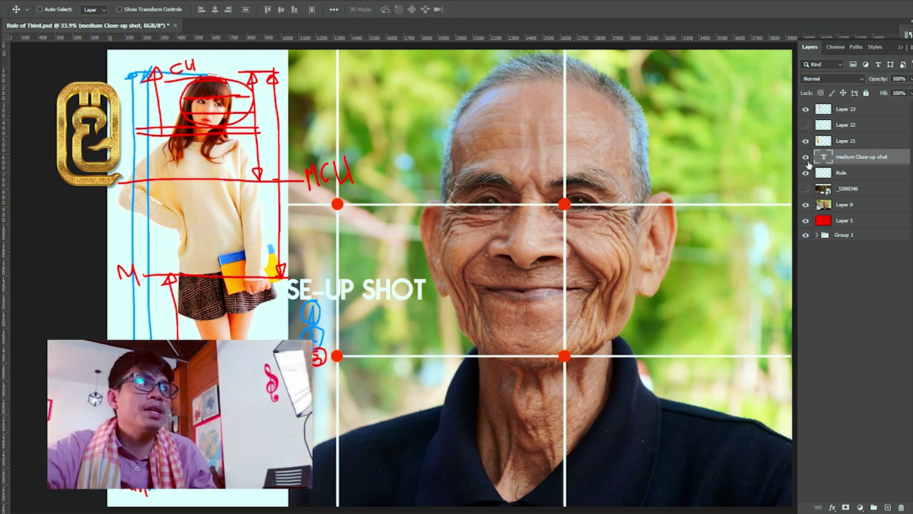
Hide Layer 23's framing sketch annotations and Layer 21's girl photo
{"action": "left_click", "coordinate": [806, 109]}
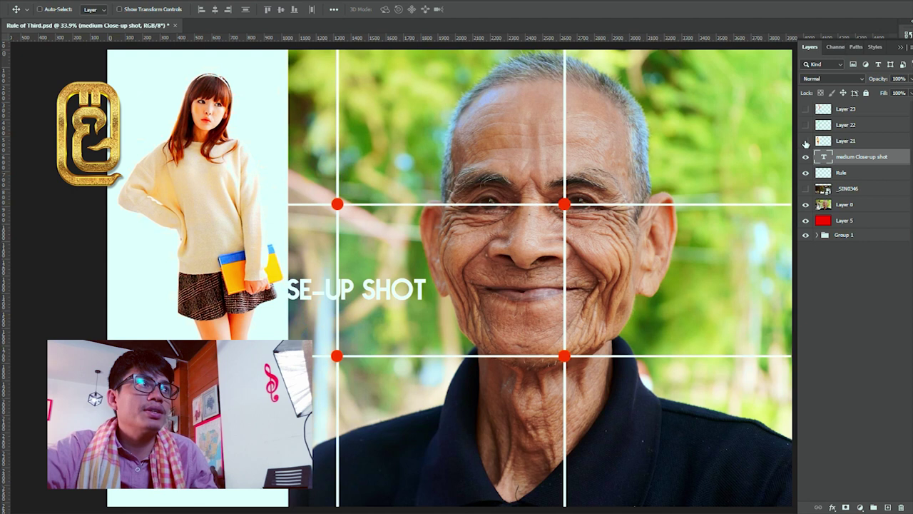
{"action": "left_click", "coordinate": [806, 140]}
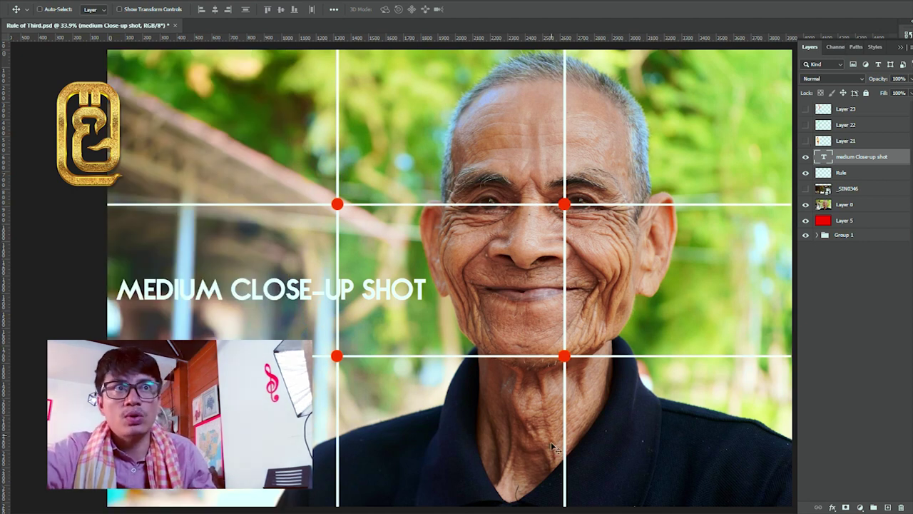